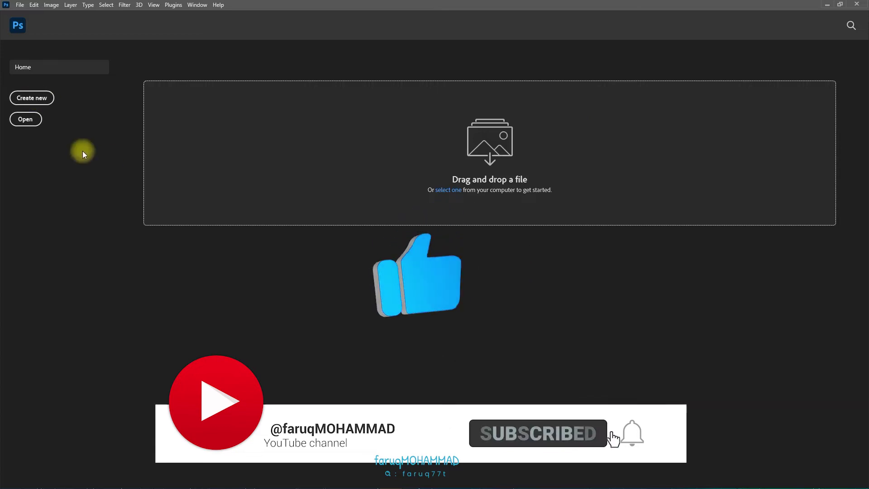
Step: Create a new document from the saved HD preset, 1920 x 1080 px
left_click(32, 98)
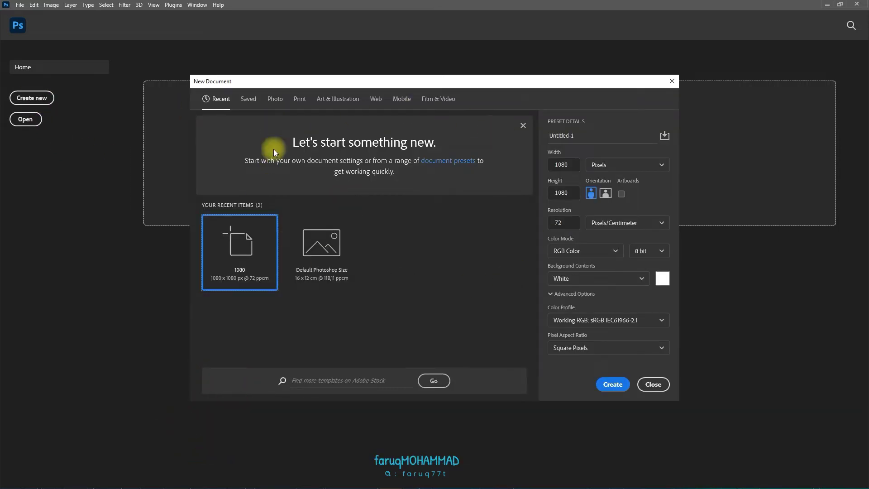
left_click(248, 99)
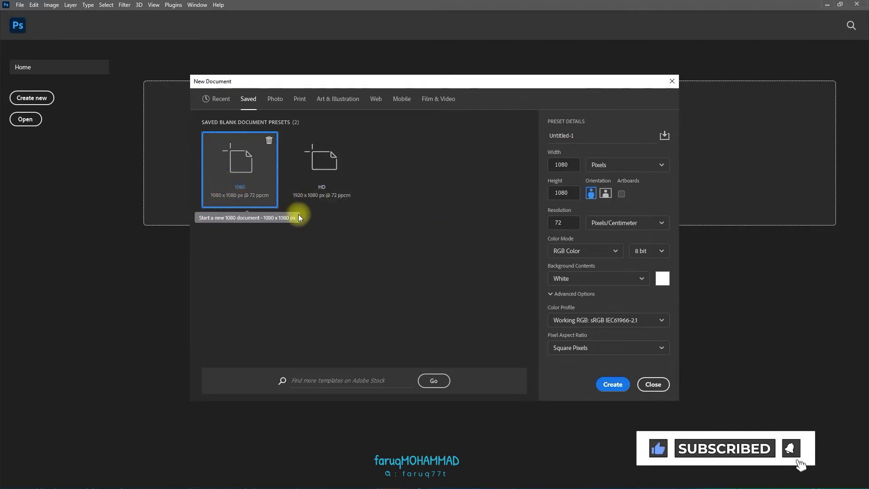
left_click(322, 166)
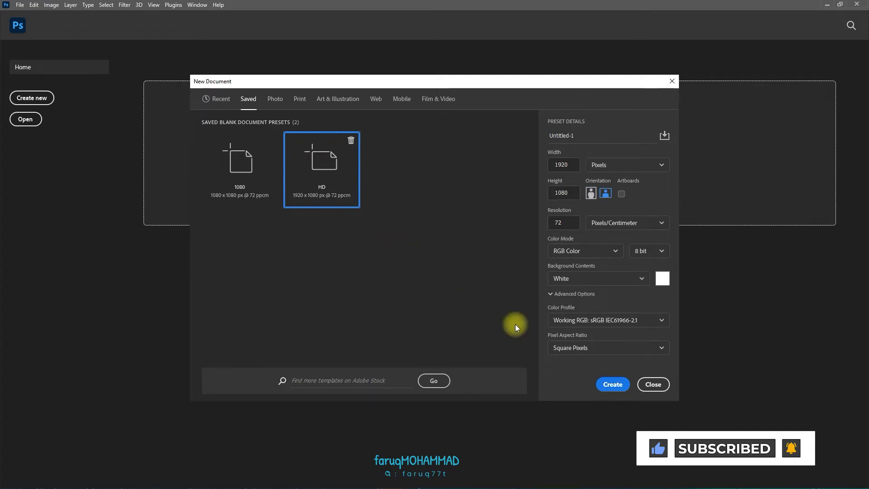
left_click(613, 385)
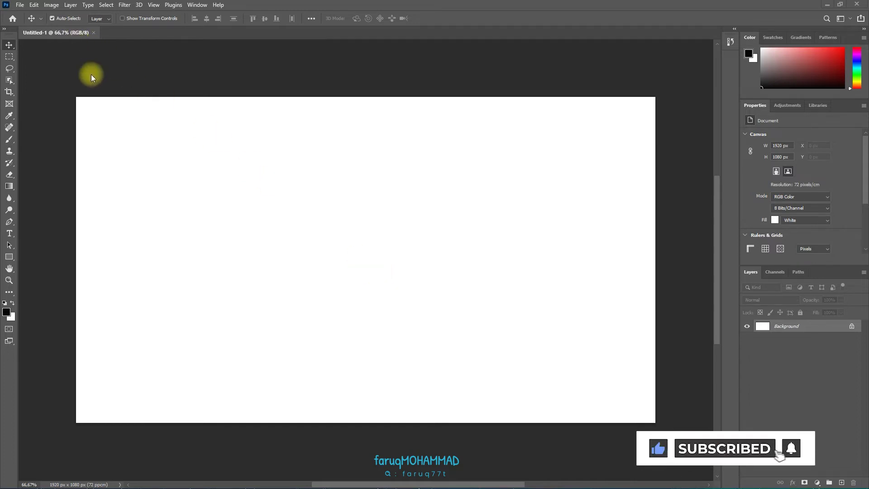
Step: Float the blank document in its own window and dock it back as a tab
left_click_drag(53, 35, 122, 72)
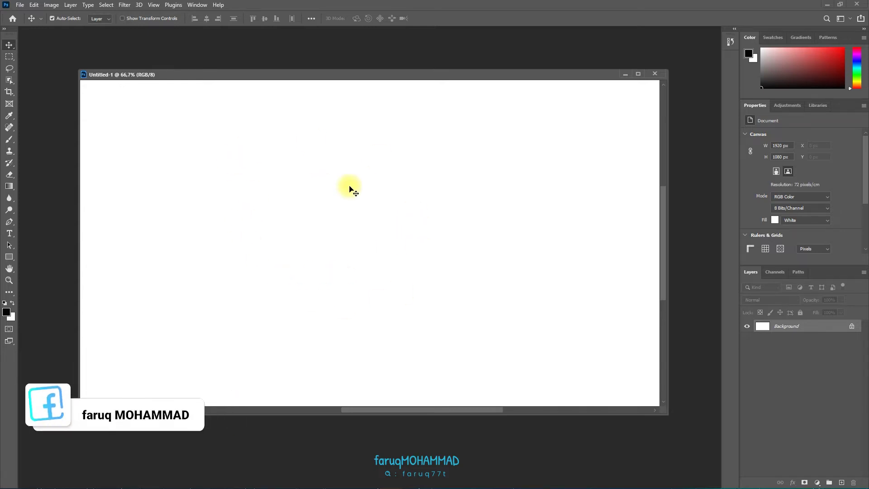
left_click_drag(285, 77, 271, 33)
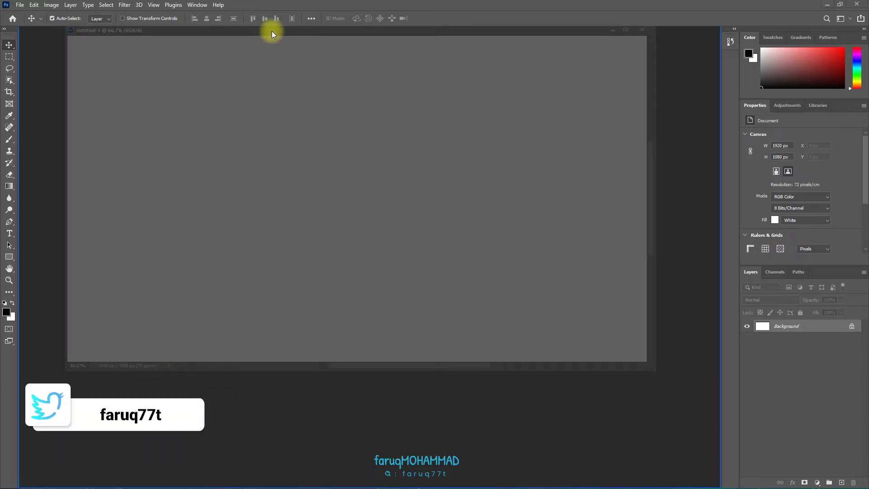
left_click_drag(271, 33, 272, 34)
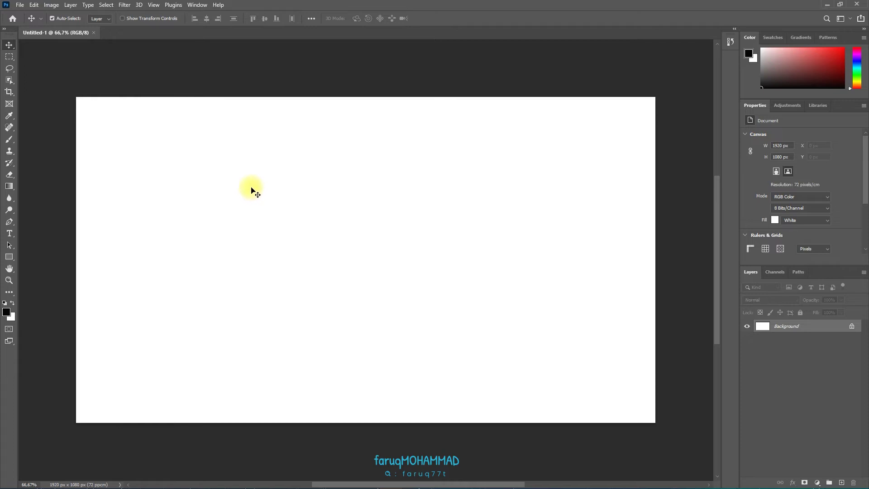
Step: Open FOTO.jpg from the PHOTO folder and bring it to the front
left_click(20, 6)
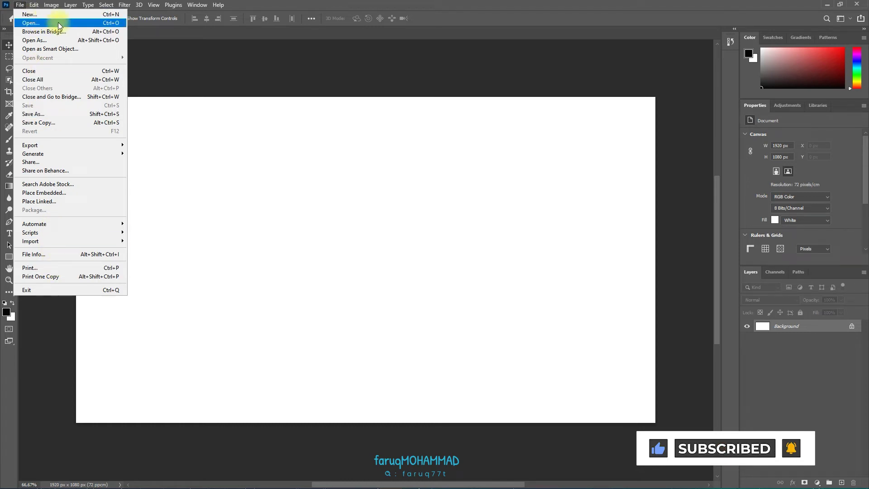
left_click(101, 23)
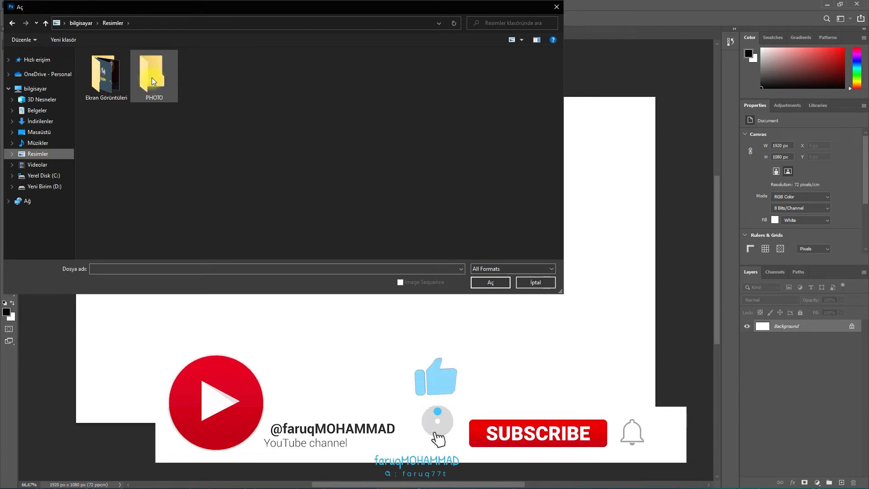
double_click(151, 77)
left_click(152, 82)
left_click(480, 283)
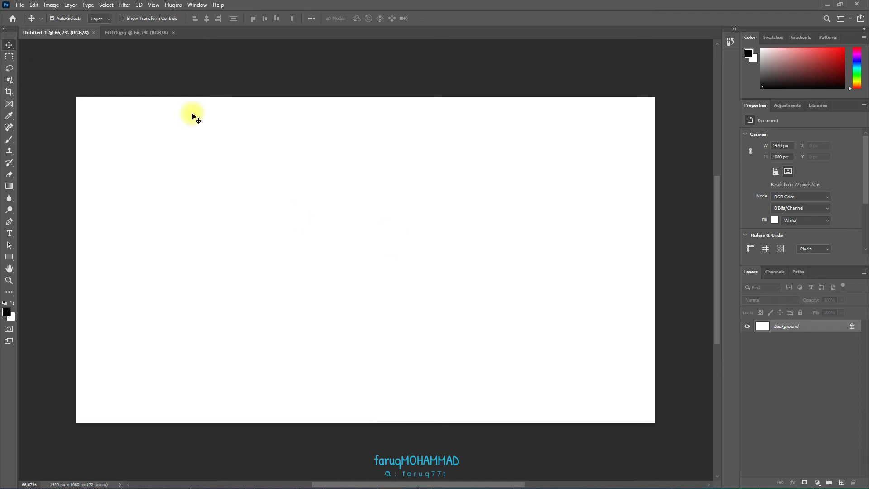
left_click(136, 33)
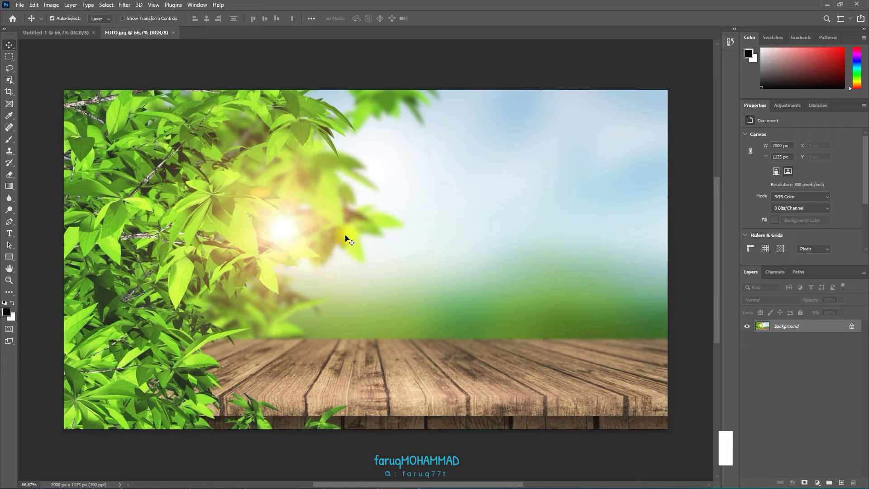
left_click(68, 34)
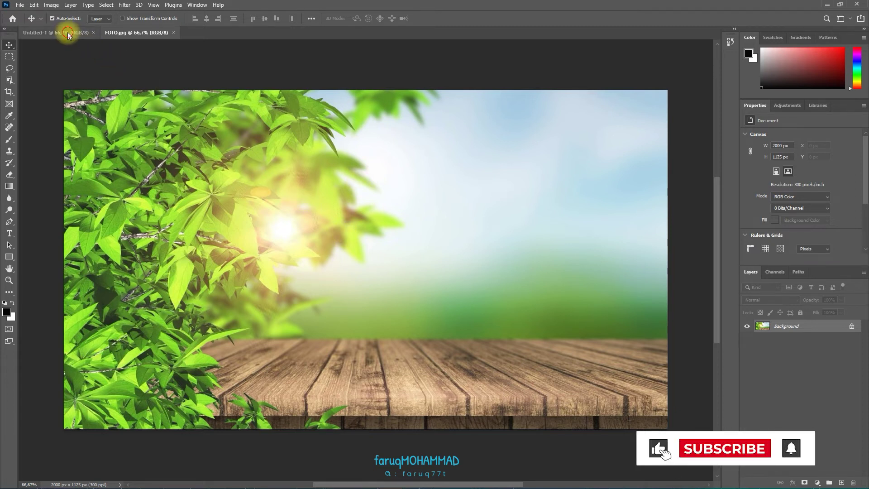
left_click(126, 34)
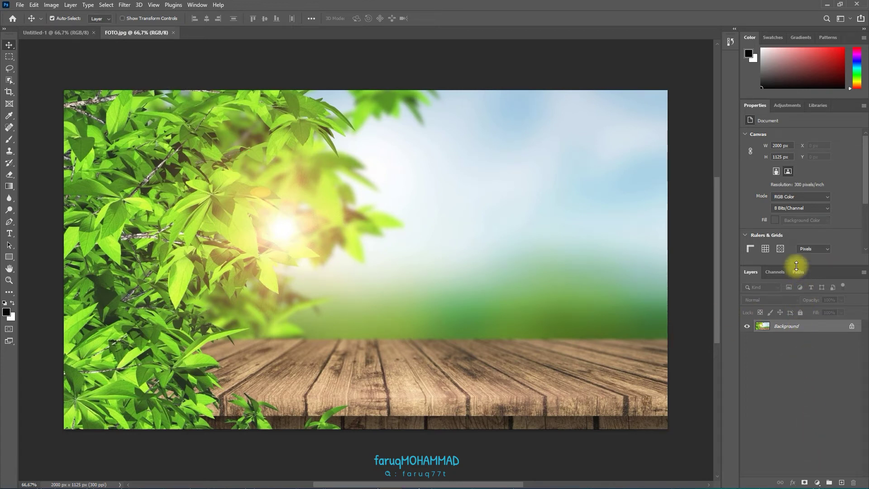
Step: Give the layer list more height and return to FOTO.jpg after viewing the blank document
left_click_drag(796, 266, 790, 162)
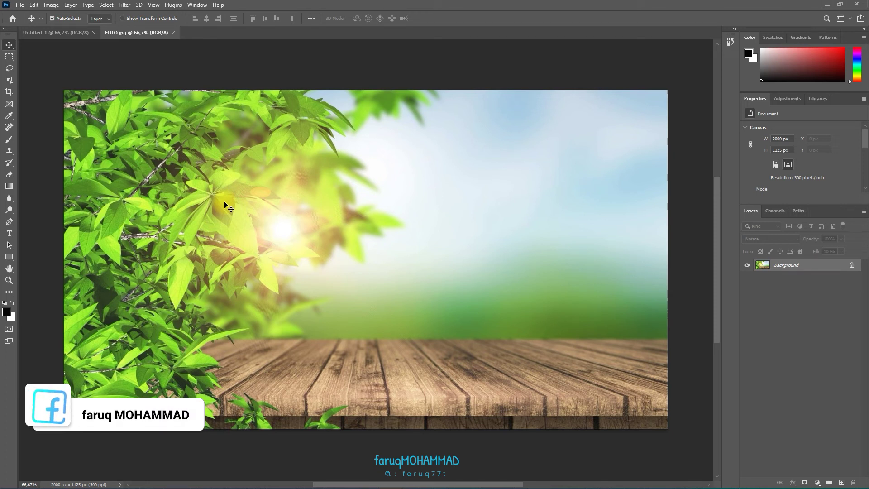
left_click(56, 33)
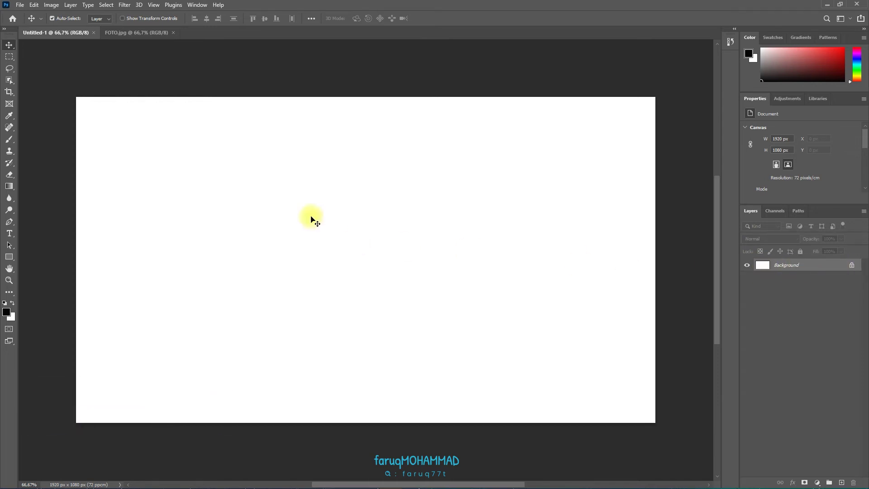
left_click(135, 34)
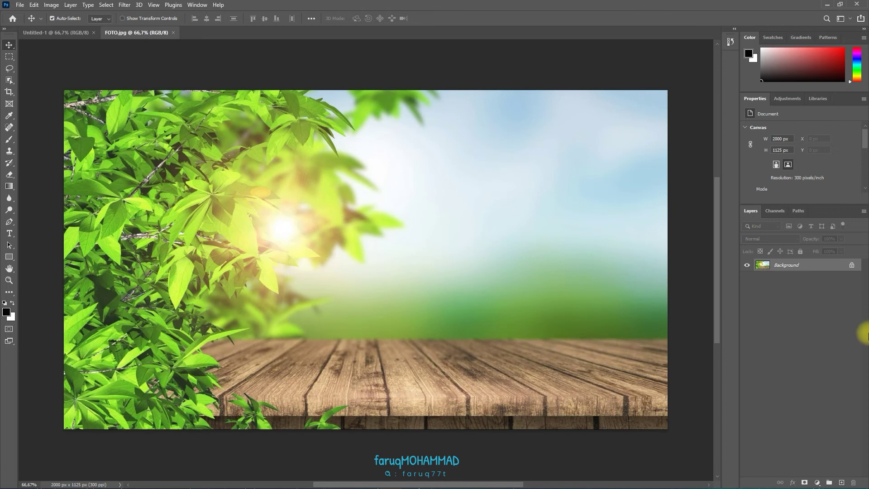
Step: Convert the photo's locked background into a regular layer and try moving it within the canvas
right_click(352, 198)
left_click(320, 194)
left_click_drag(320, 169, 350, 239)
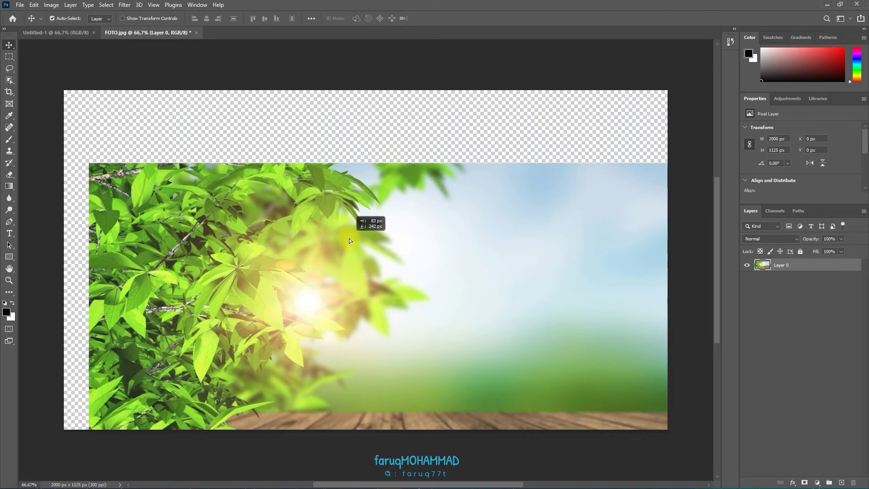
left_click_drag(349, 238, 372, 276)
Step: Copy the photo layer into the Untitled-1 document and enable Show Transform Controls
left_click_drag(436, 205, 404, 253)
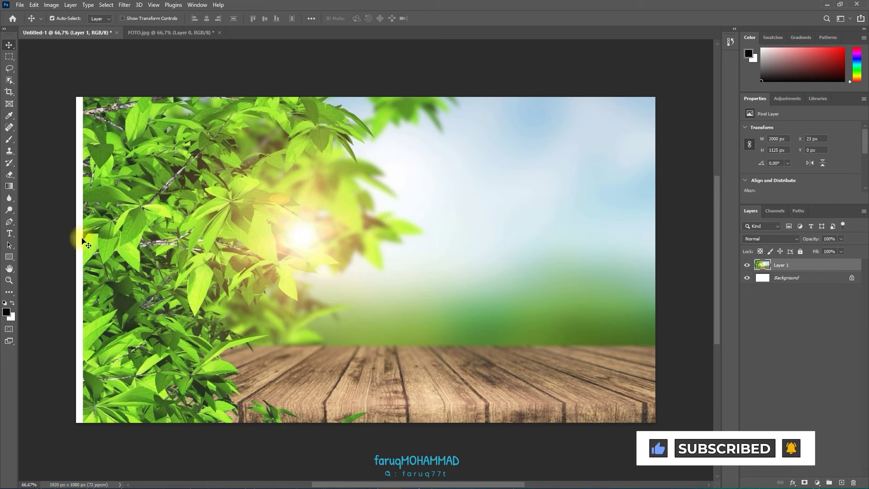
left_click(122, 18)
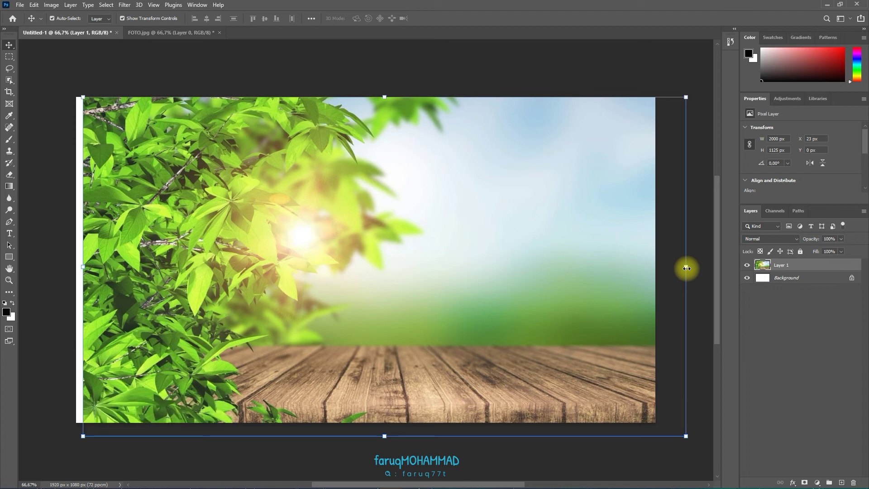
left_click_drag(687, 268, 585, 268)
left_click_drag(346, 243, 362, 241)
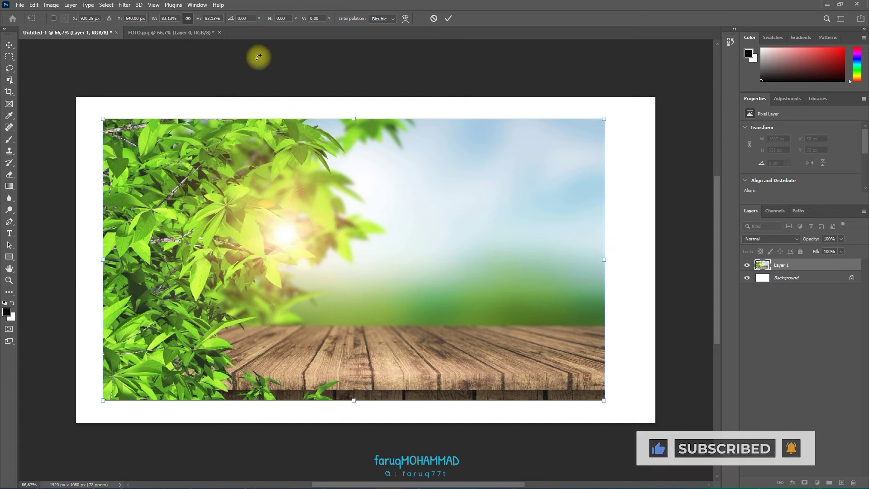
left_click(178, 31)
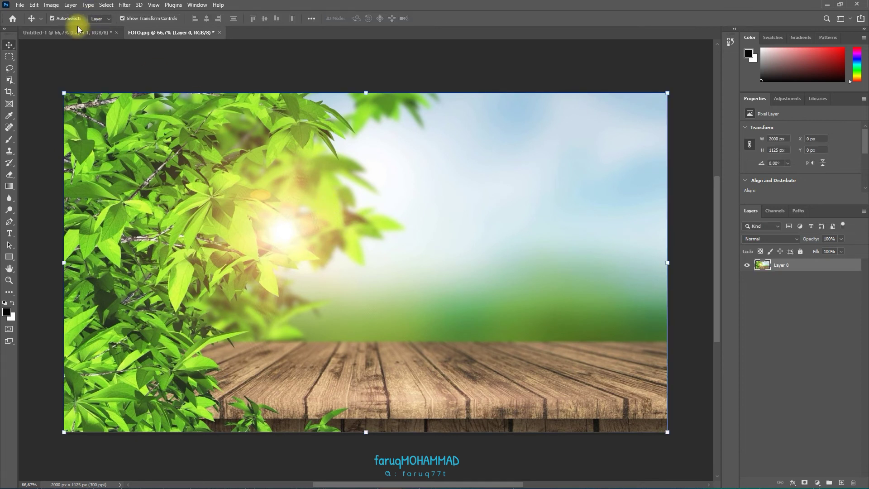
left_click(65, 33)
key("ctrl+Tab")
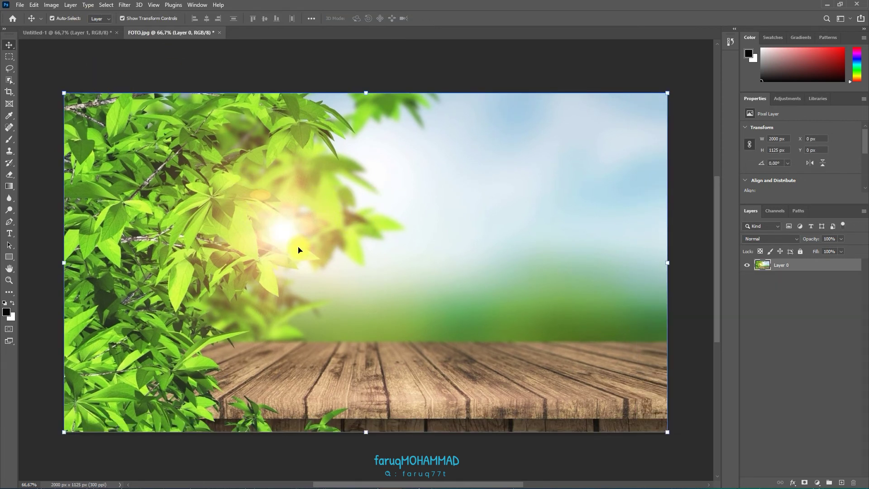
key("ctrl+Tab")
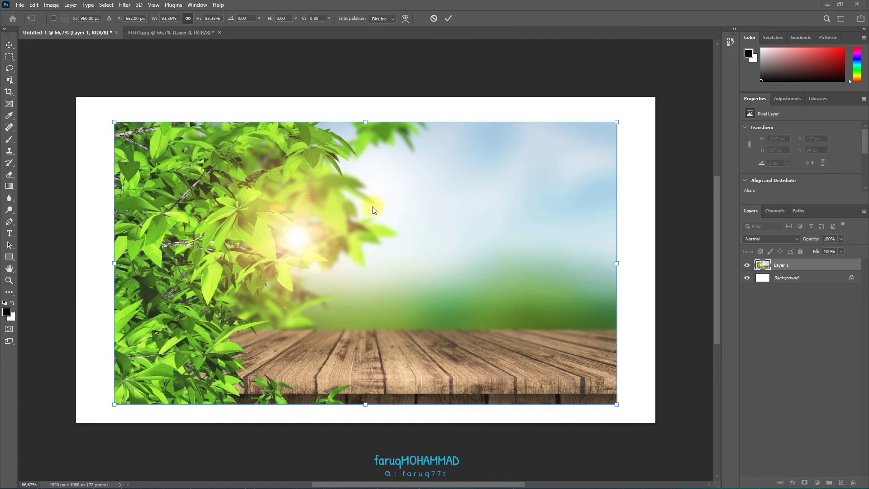
left_click(194, 33)
left_click(98, 32)
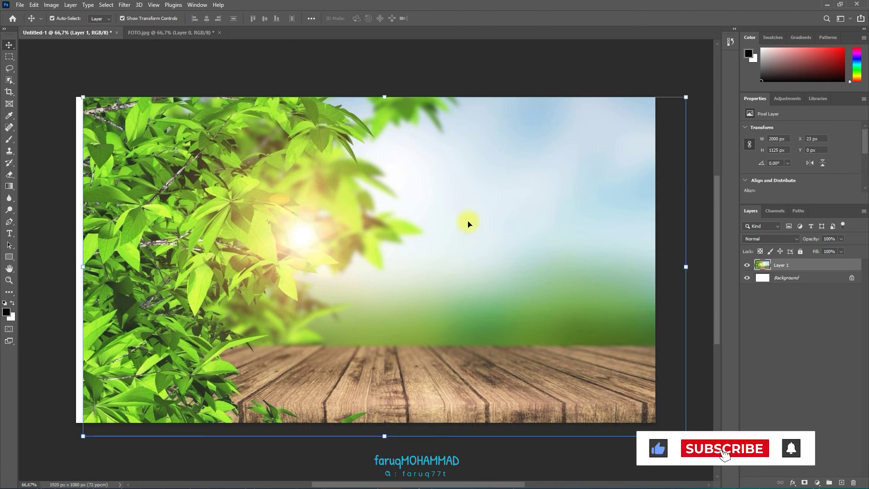
Step: Scale the photo layer proportionally to about 79%, position it inside the white canvas, apply the transform and deselect the layer
left_click_drag(688, 268, 561, 250)
left_click_drag(439, 254, 455, 252)
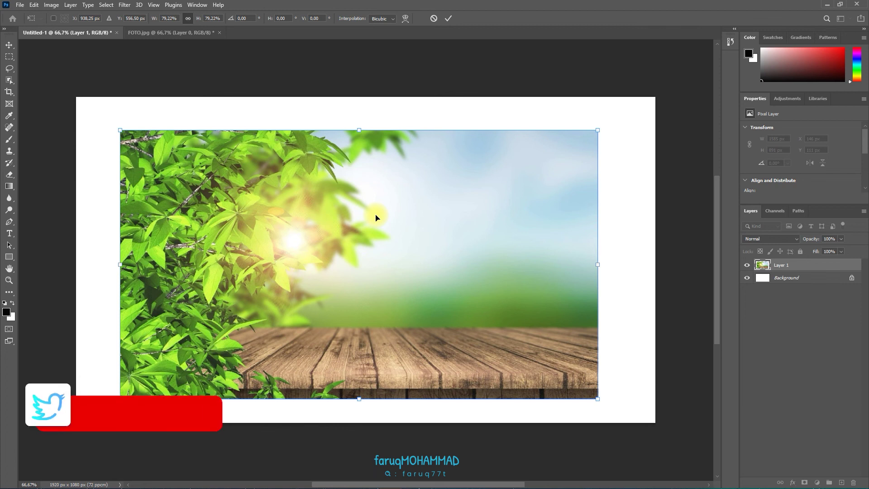
key("Return")
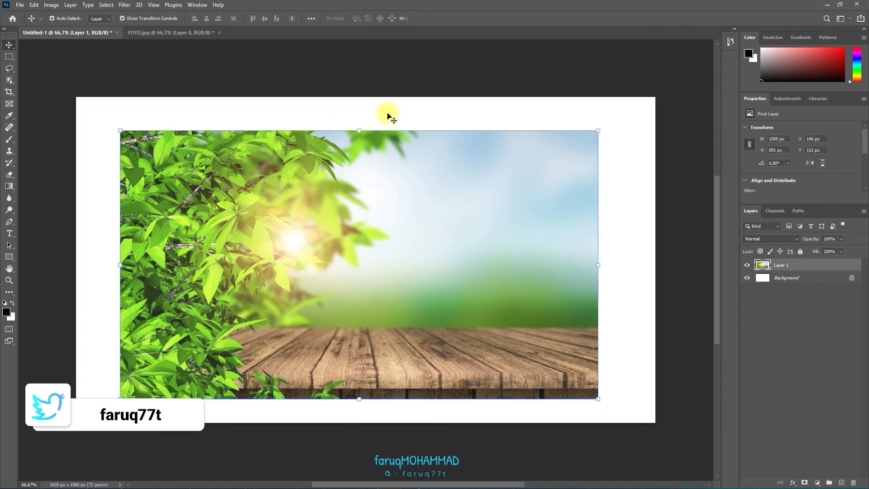
left_click(373, 120)
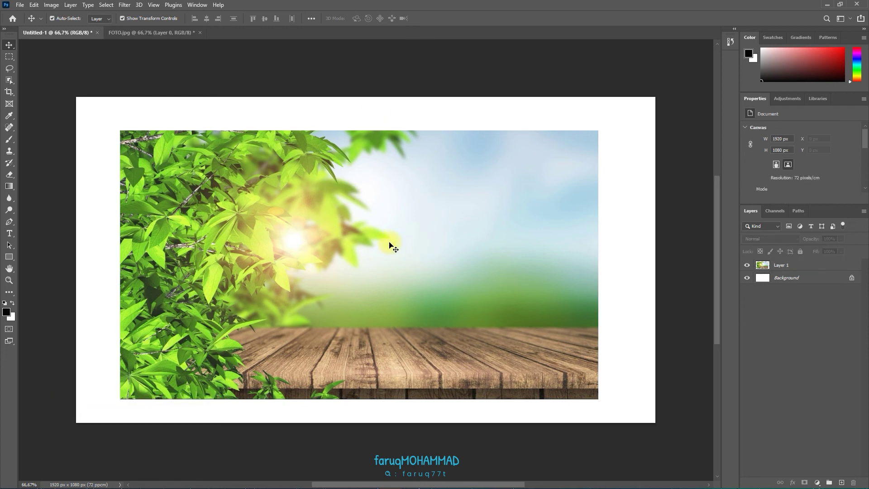
left_click(170, 34)
left_click_drag(254, 62, 471, 237)
left_click(151, 33)
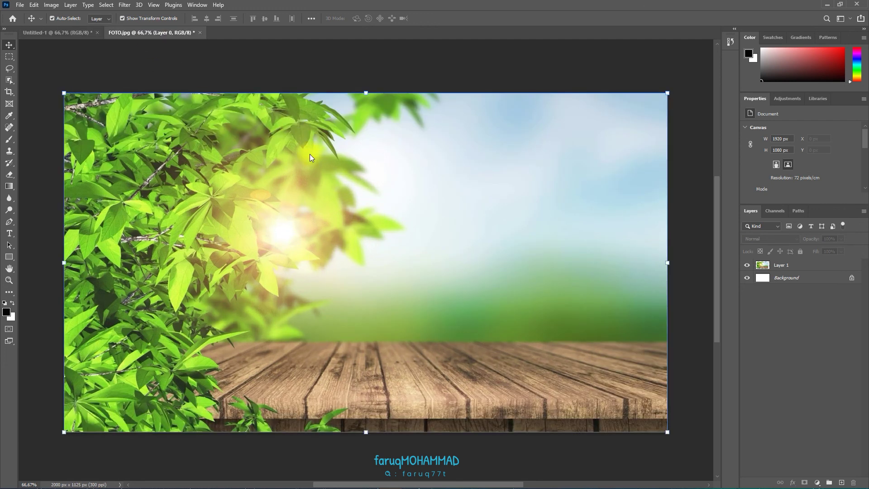
left_click_drag(87, 44, 403, 164)
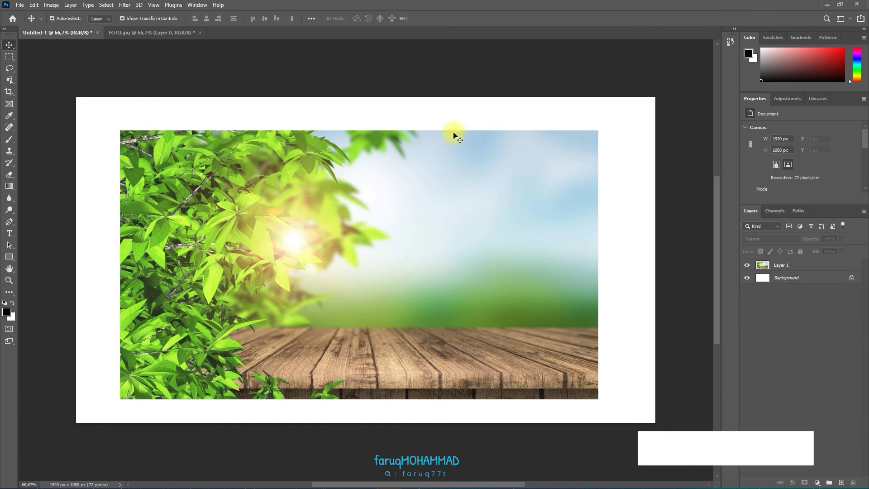